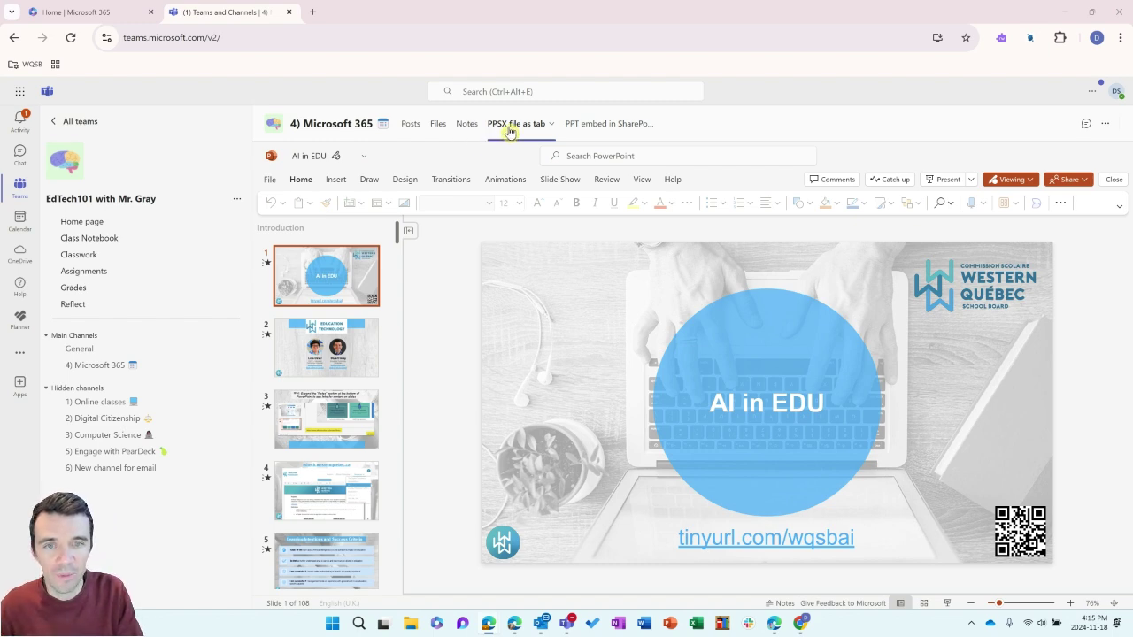
Step: Cycle through Files and Posts, then reopen the 'PPSX file as tab' tab in view-only mode
click(510, 132)
click(438, 128)
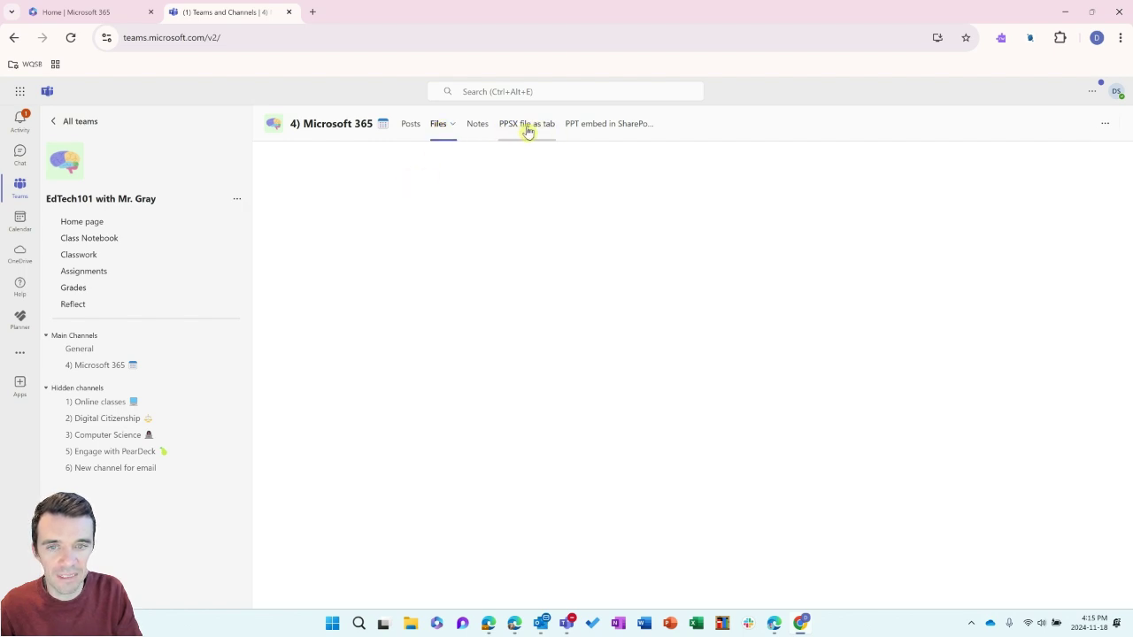
click(413, 126)
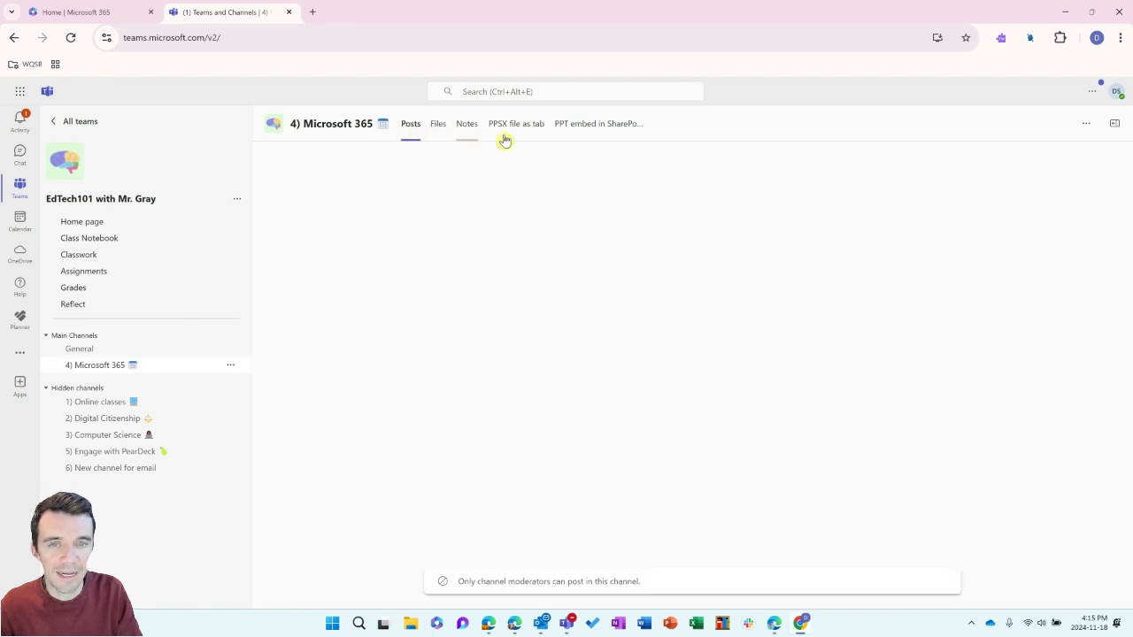
click(439, 126)
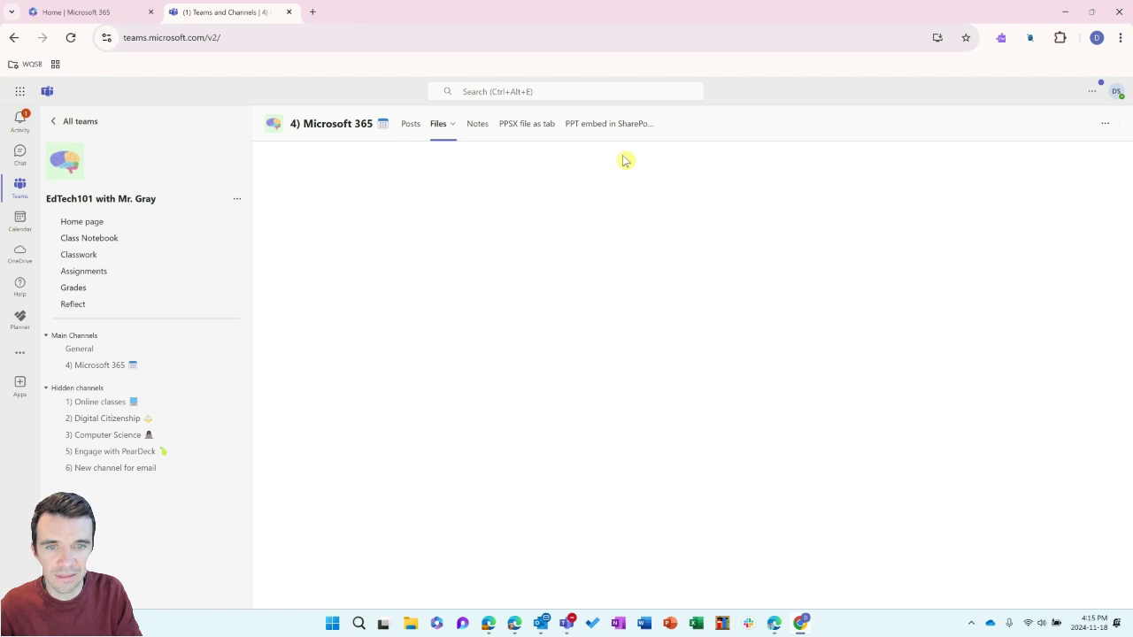
click(528, 129)
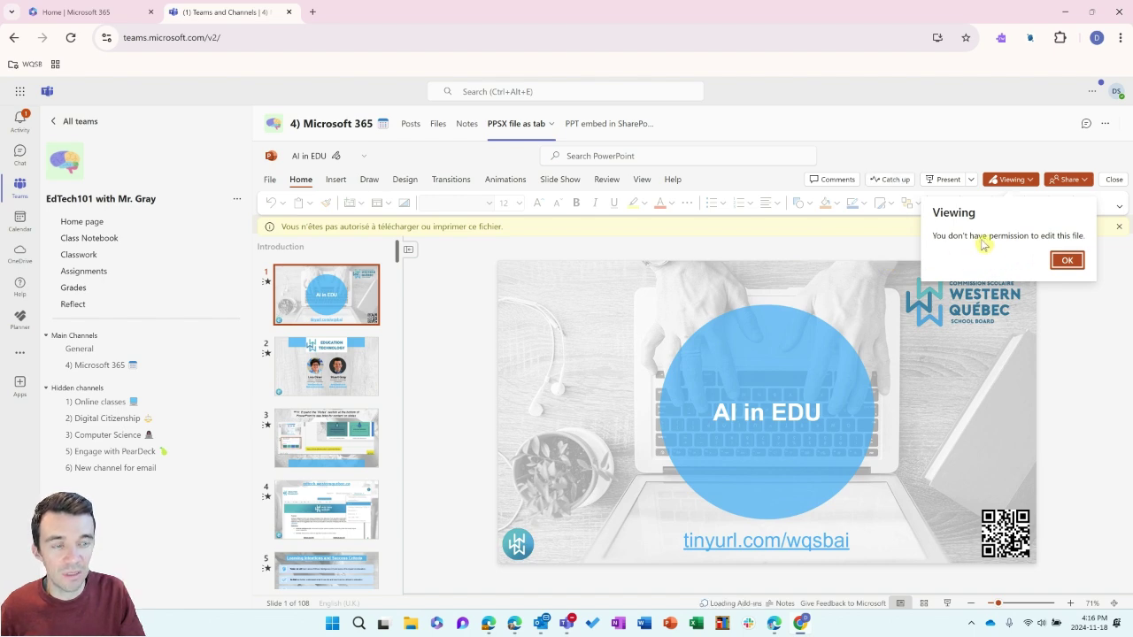
Step: Close the 'Viewing' no-edit popup and the yellow download/print restriction banner
click(1066, 259)
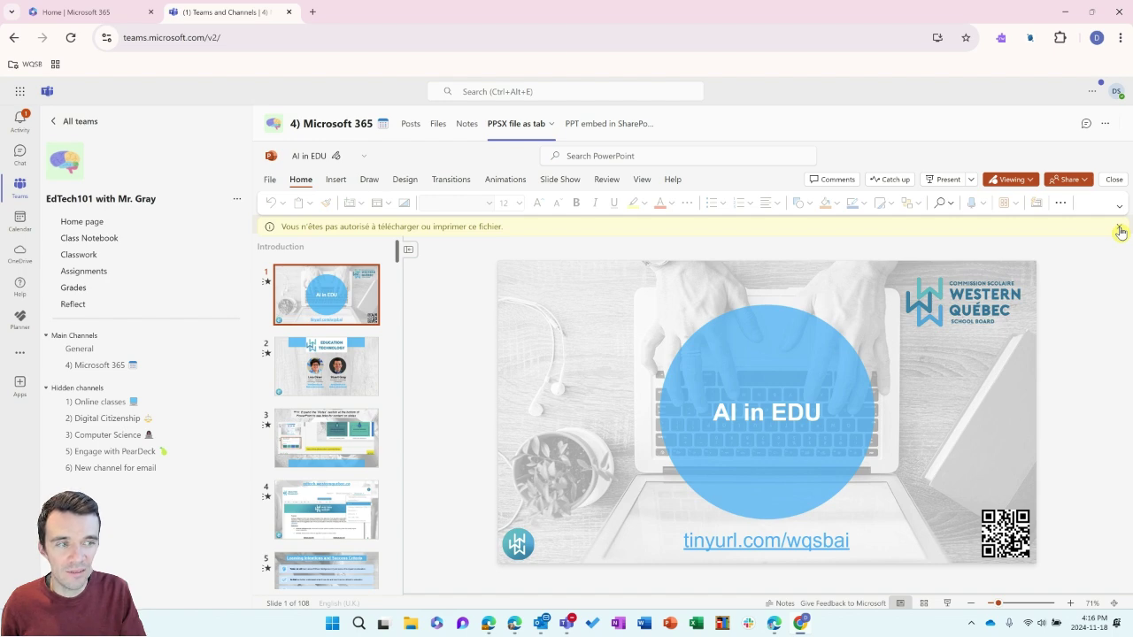
click(1120, 230)
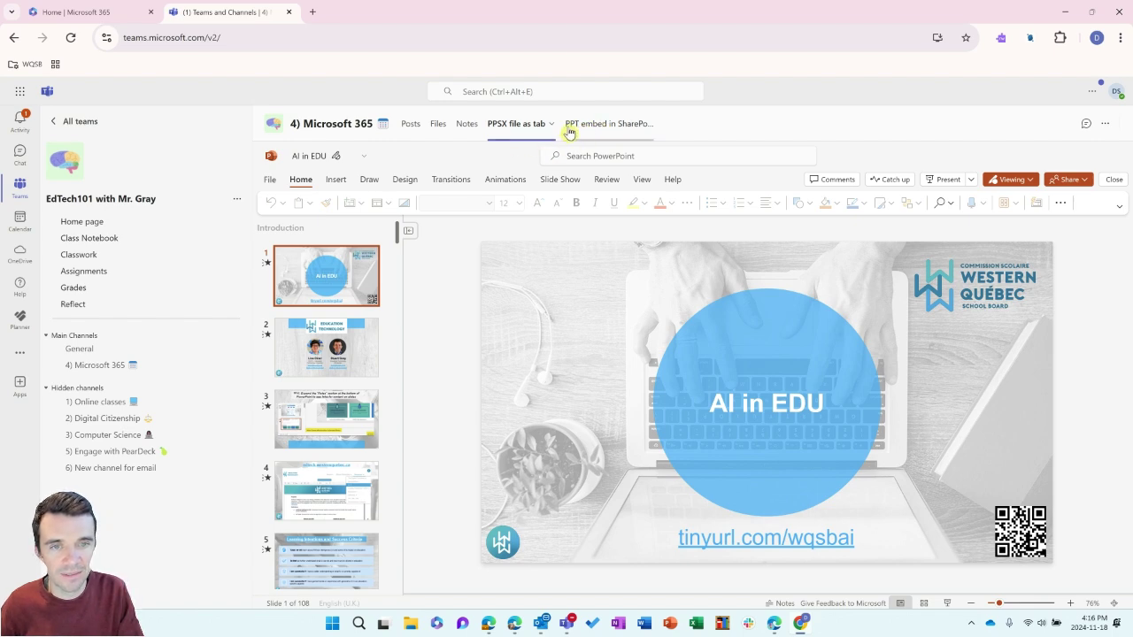
Step: Open the 'PPT embed in SharePoint page' tab and expand it to show the AI in EDU deck
click(619, 126)
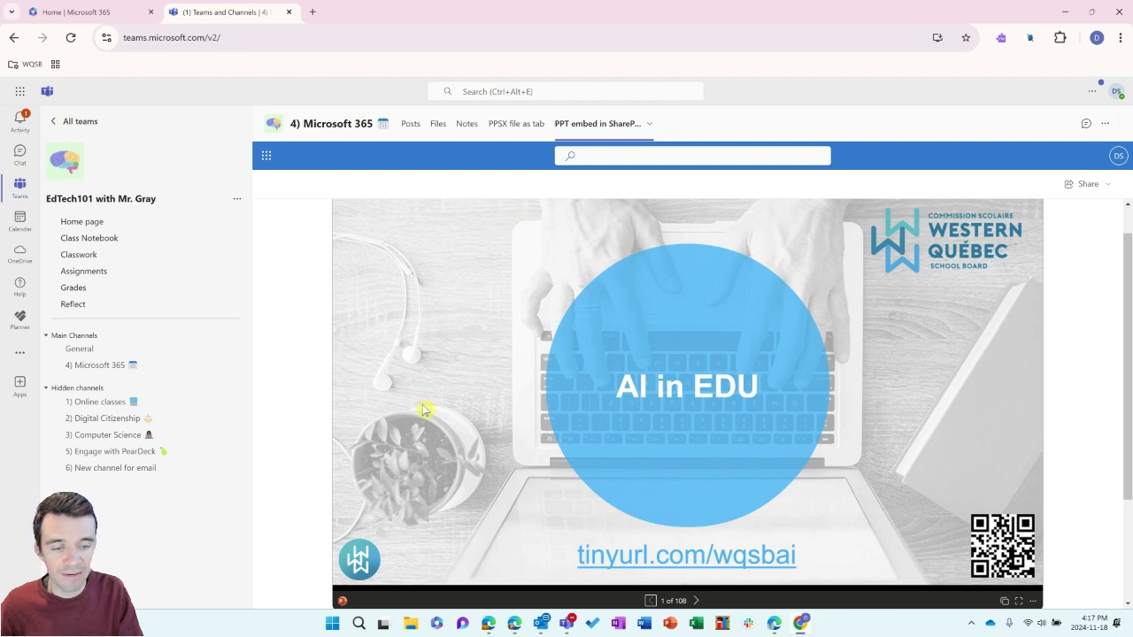
click(597, 133)
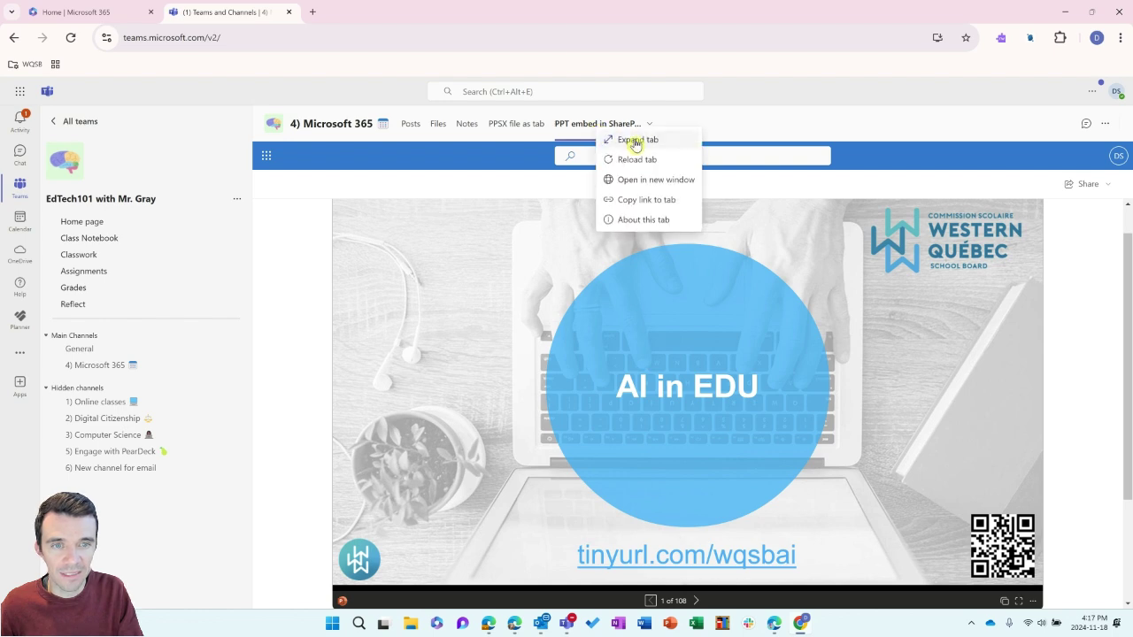
click(634, 142)
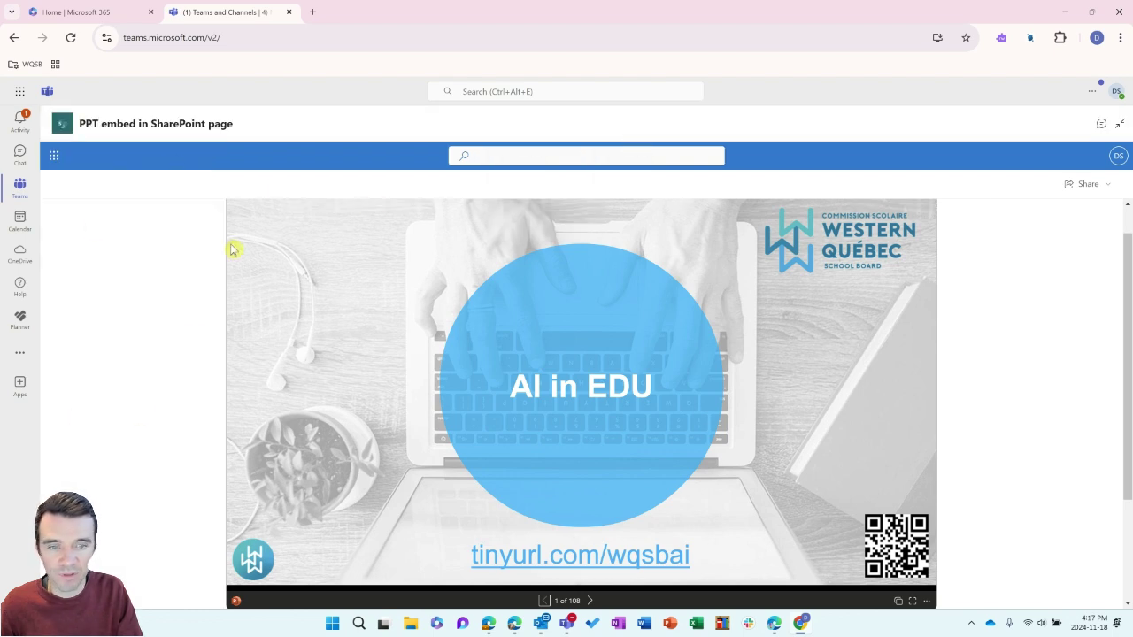
Step: Play the embedded slideshow full screen, advance two slides to the Notes slide, and exit
scroll(1015, 301, down, 1)
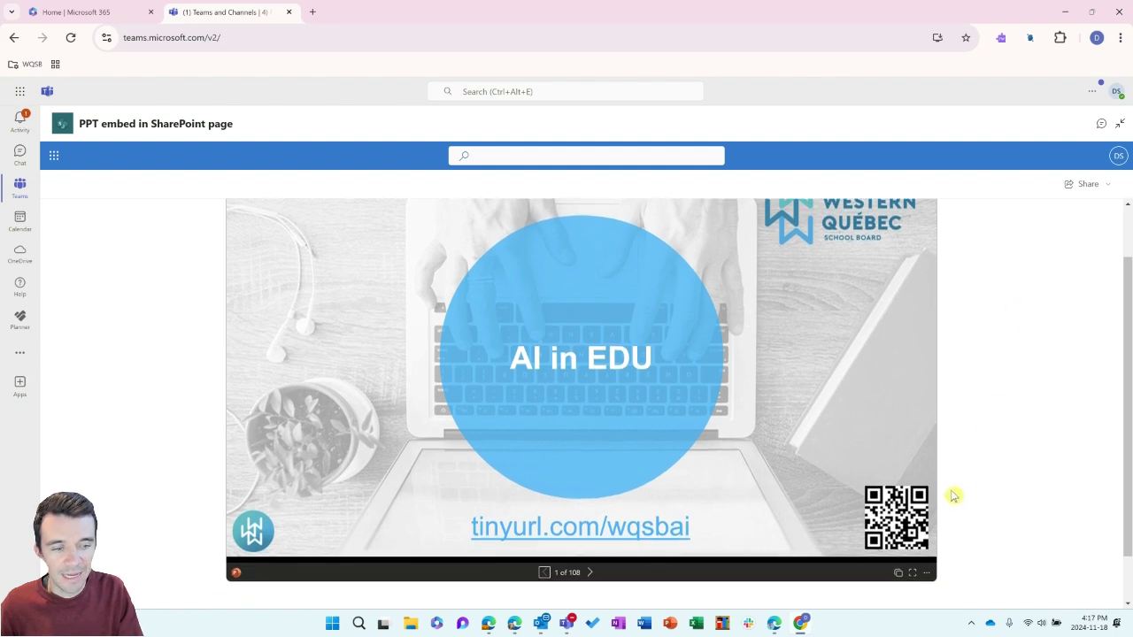
click(913, 576)
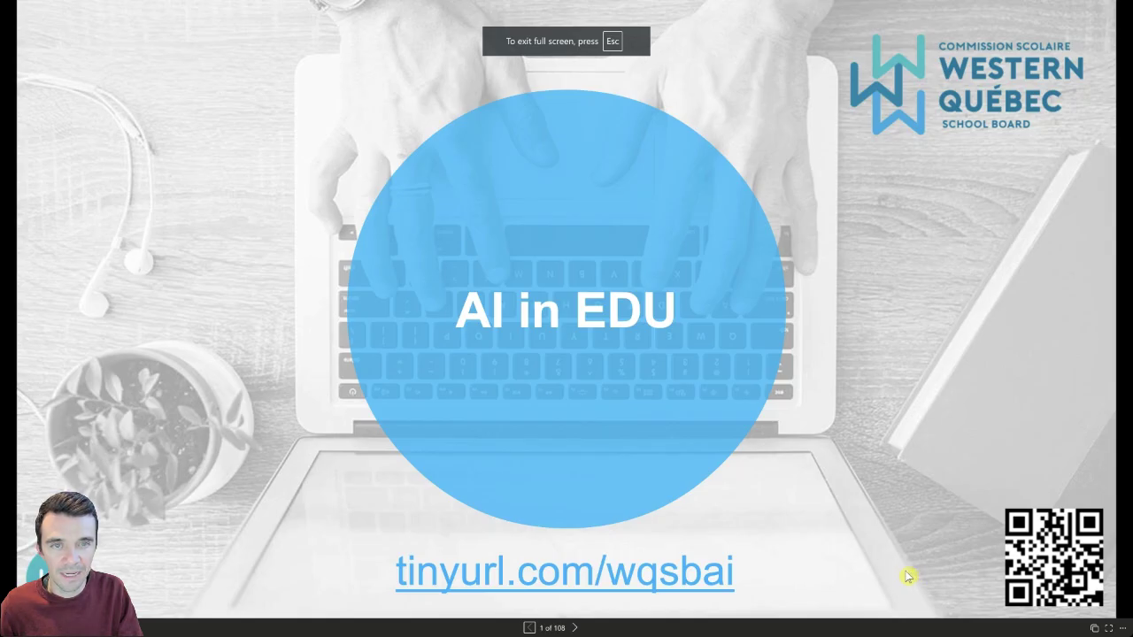
click(576, 629)
click(575, 630)
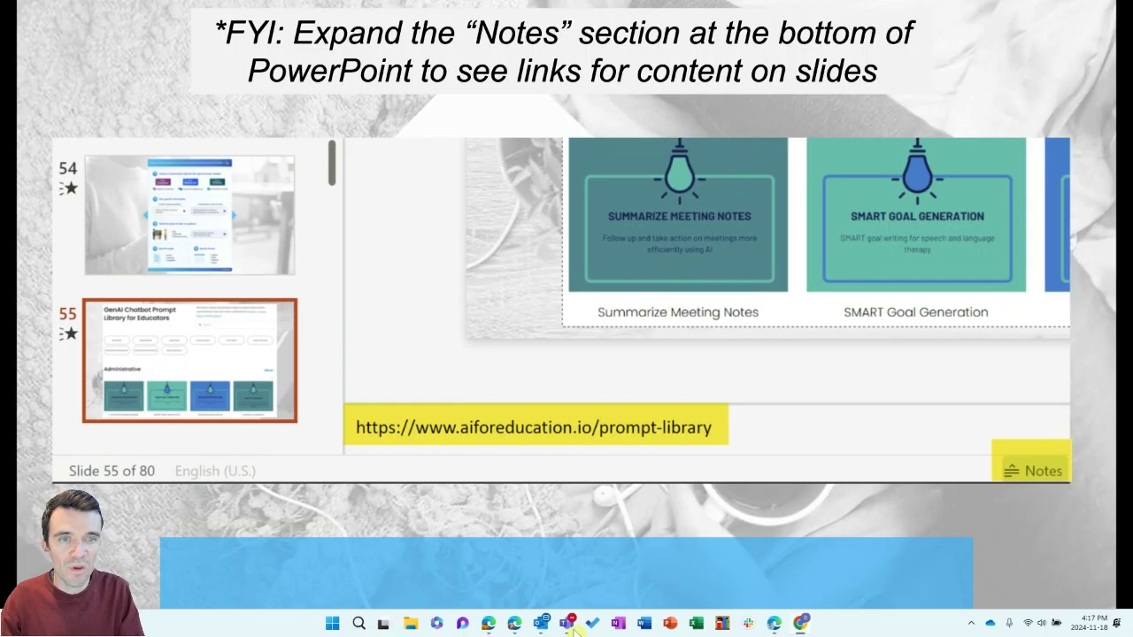
key(Escape)
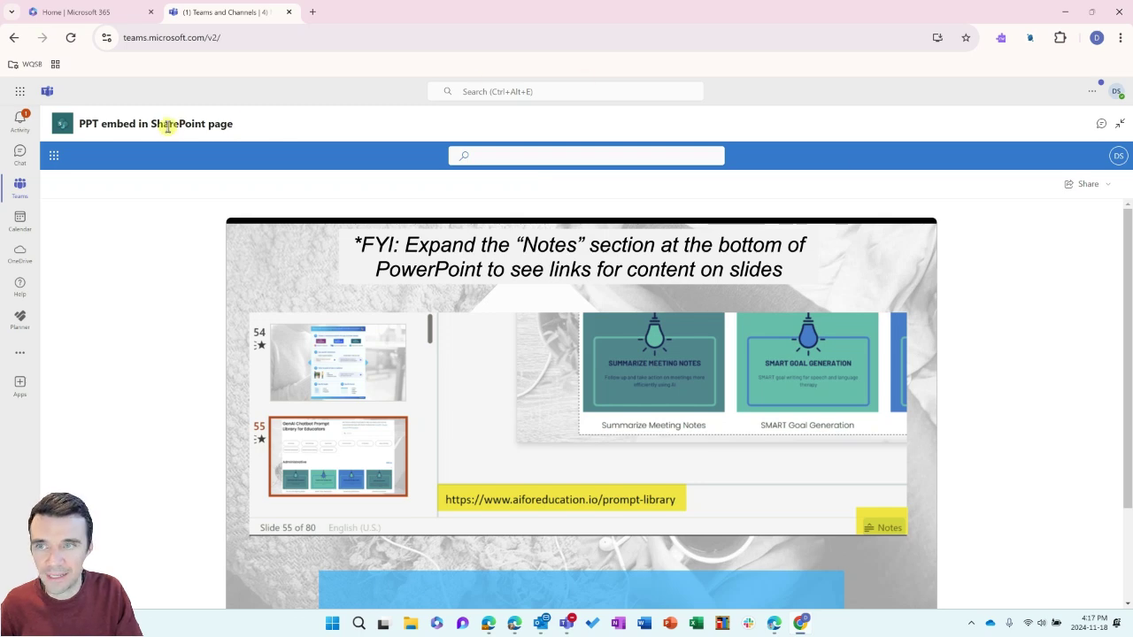
Step: Collapse the tab back to the normal channel layout in the Teams desktop app
click(1120, 123)
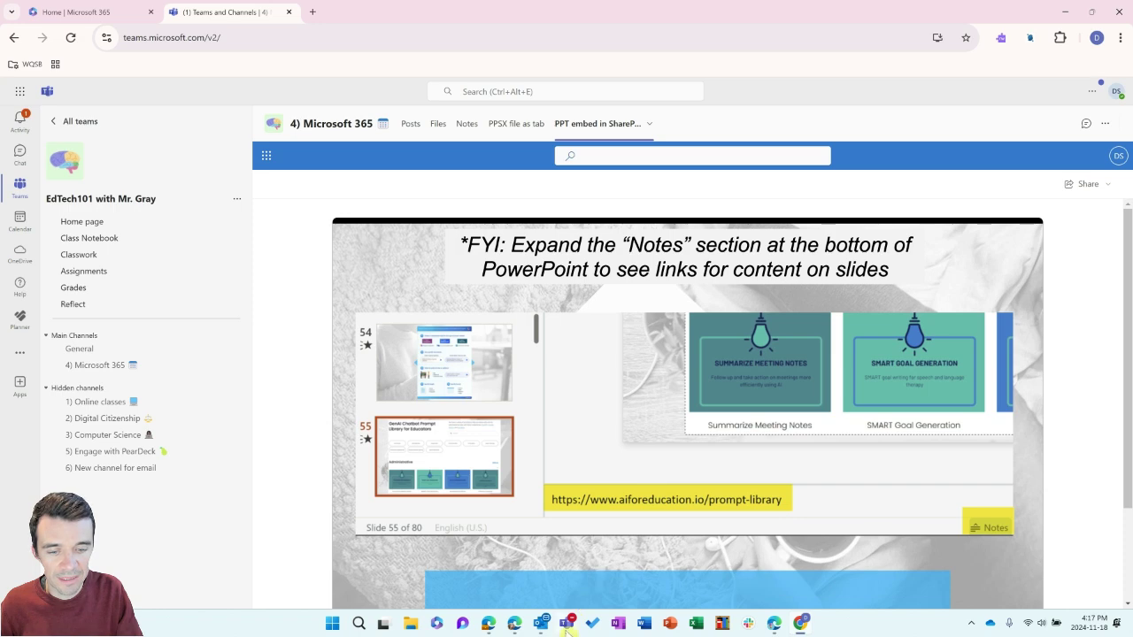
mouse_move(569, 626)
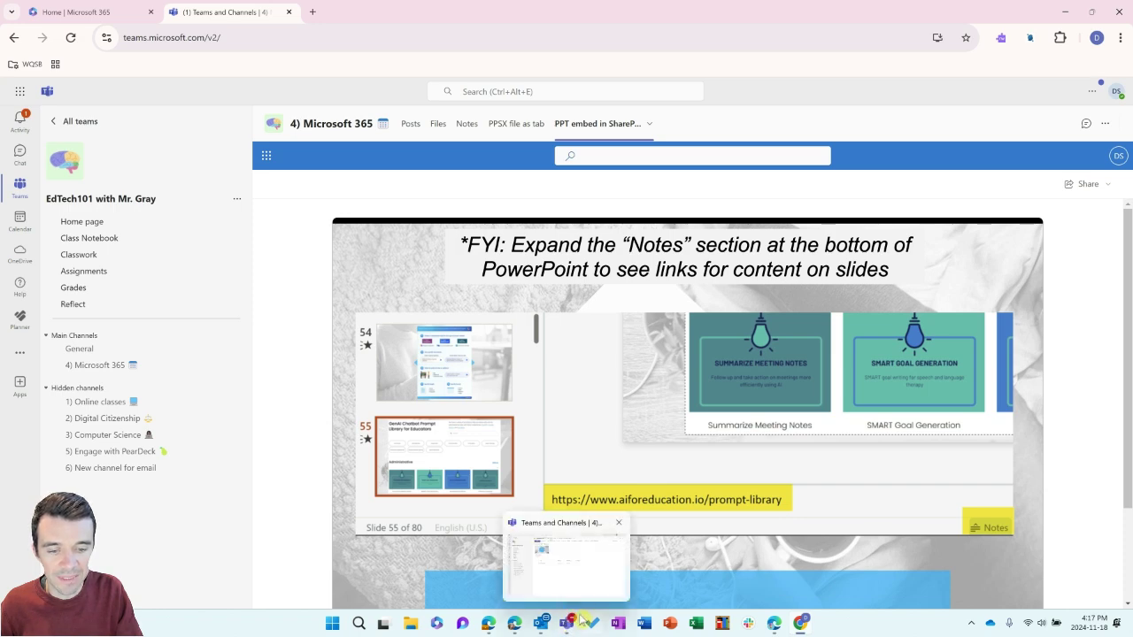
click(569, 626)
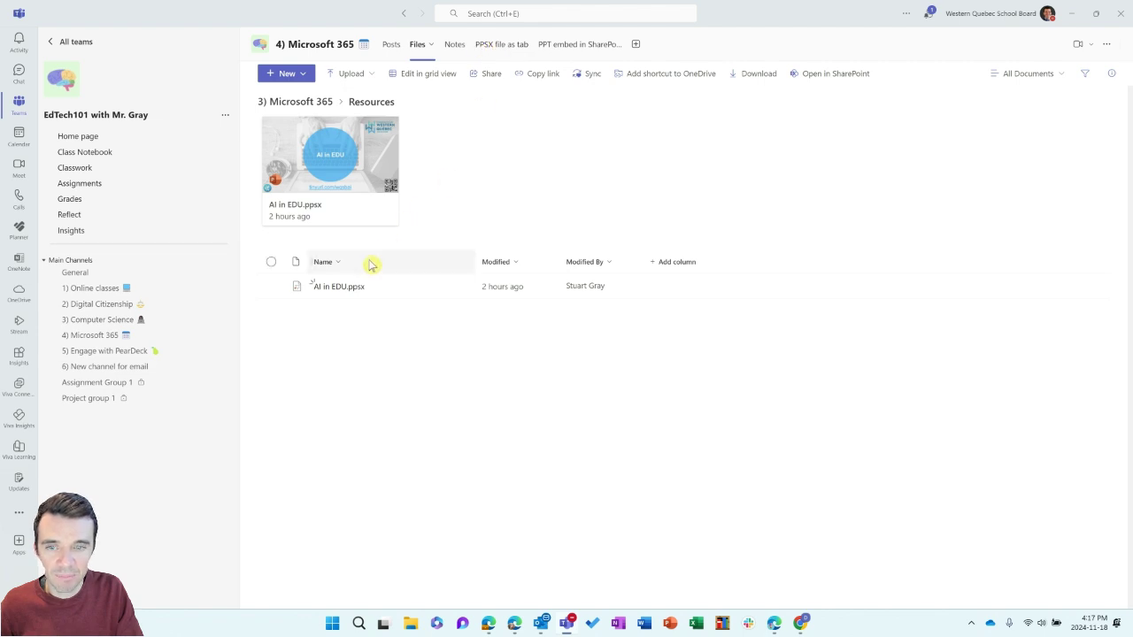
Step: Navigate into the Resources folder and select AI in EDU.ppsx
click(325, 103)
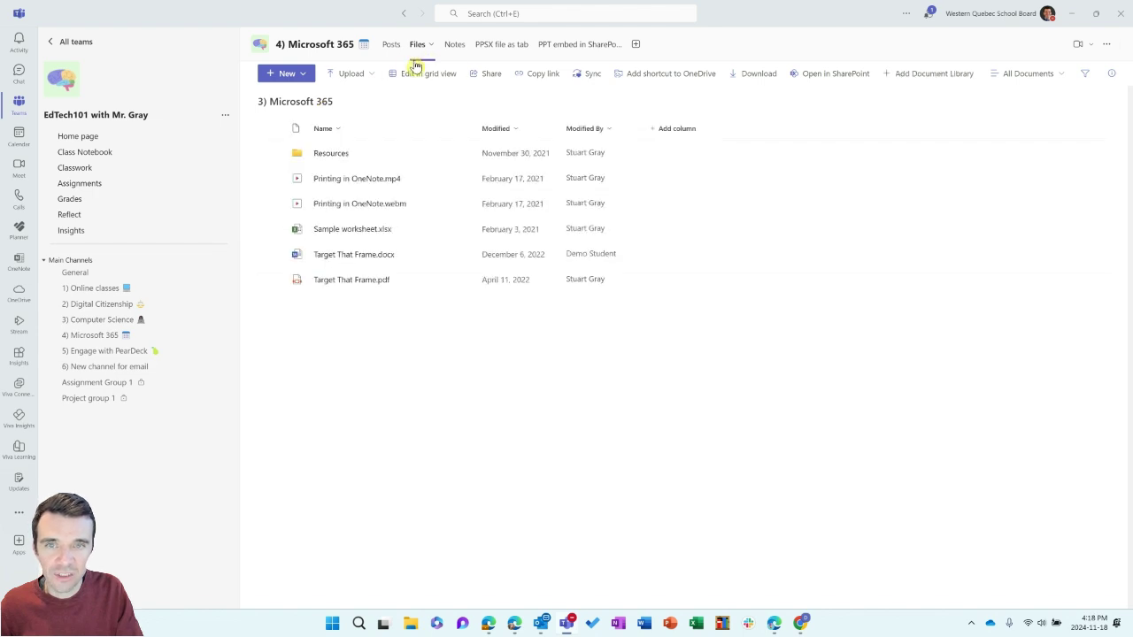
click(326, 156)
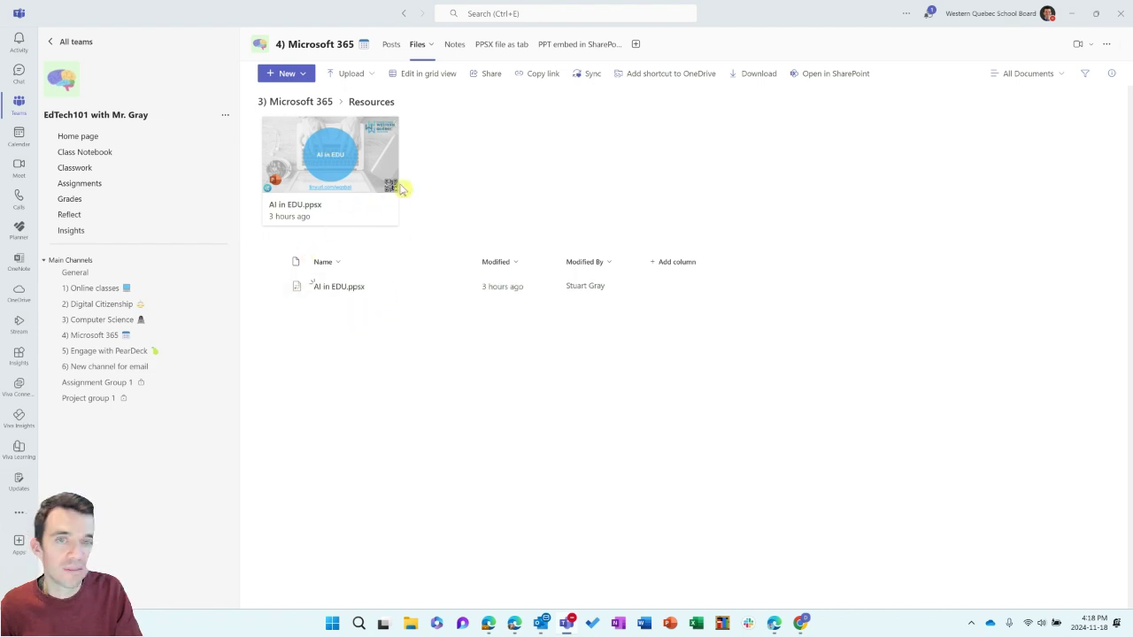
click(460, 288)
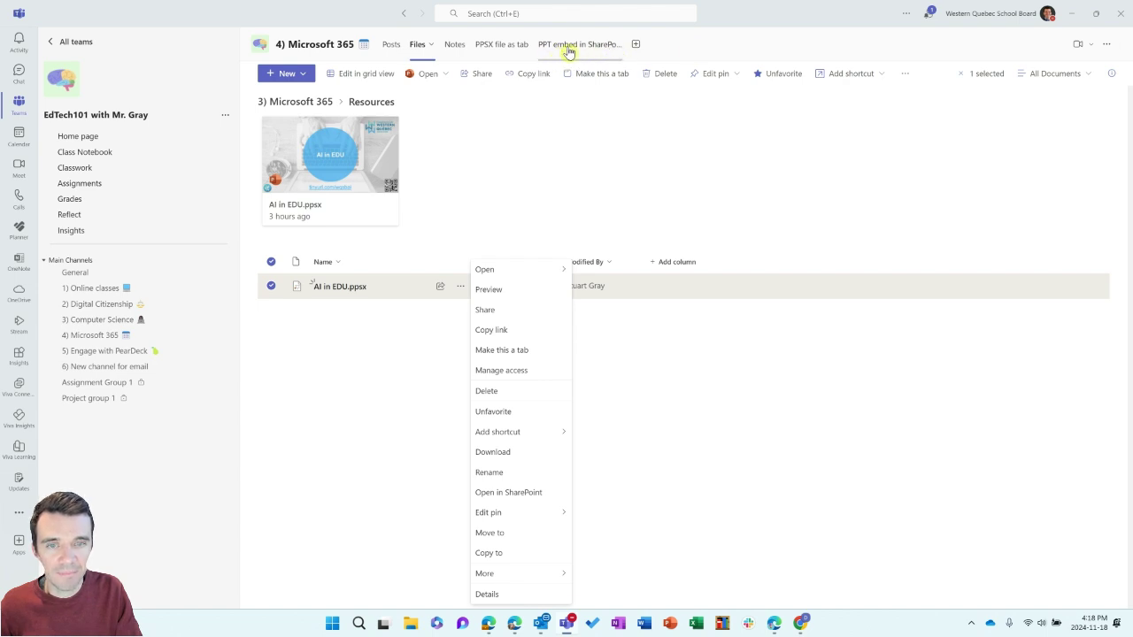
click(689, 274)
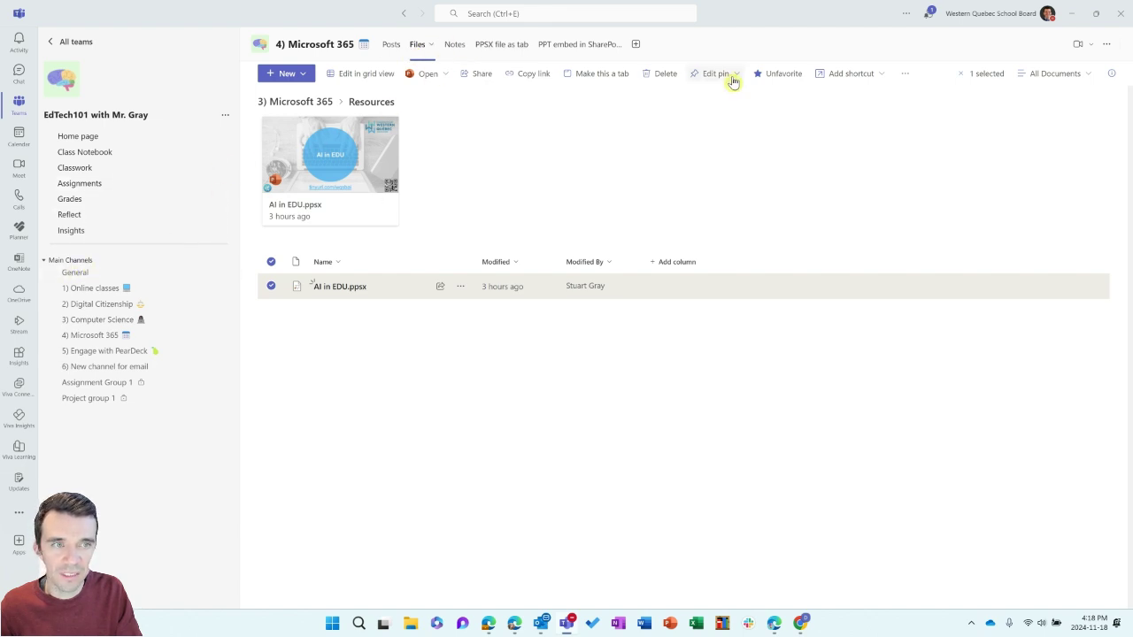
Step: Open the file's Resources folder in SharePoint and maximize the browser window
click(913, 80)
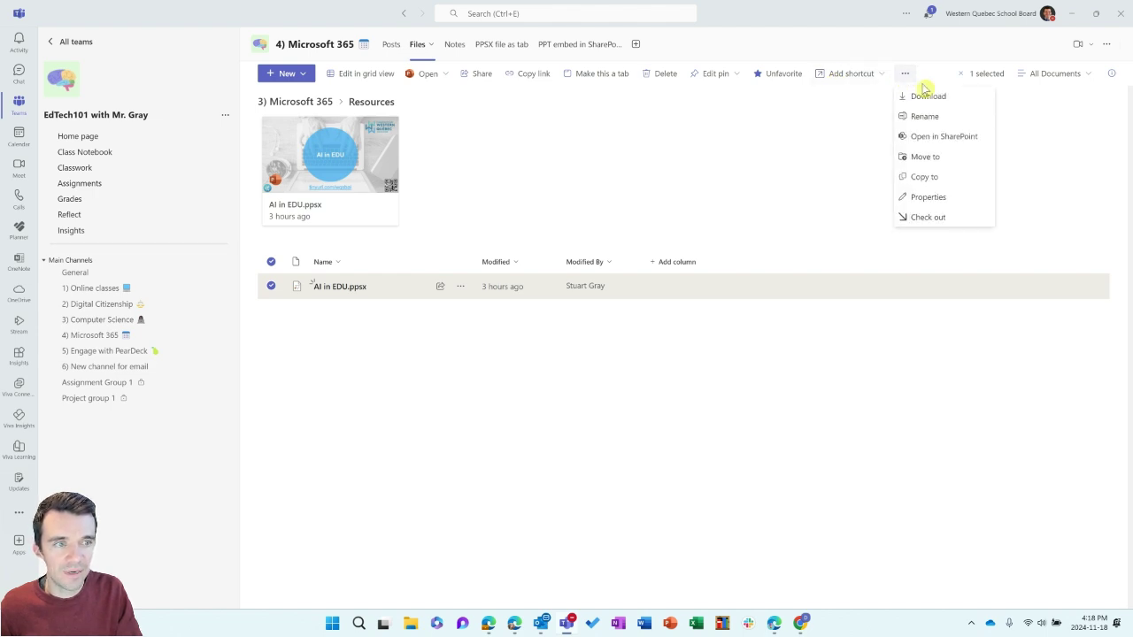
click(962, 145)
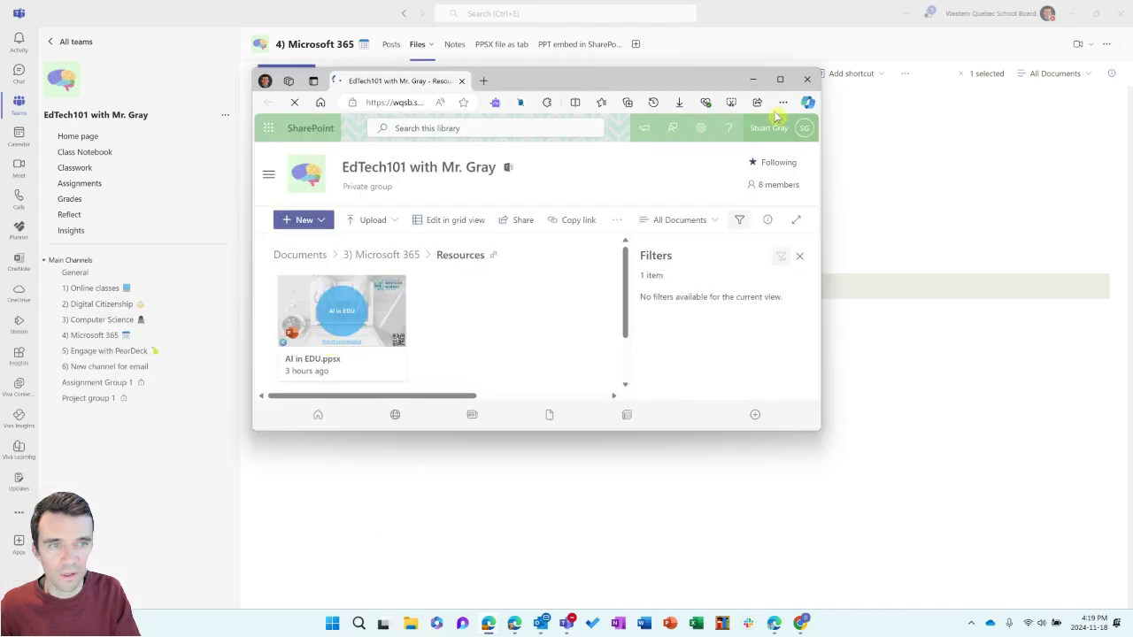
click(780, 80)
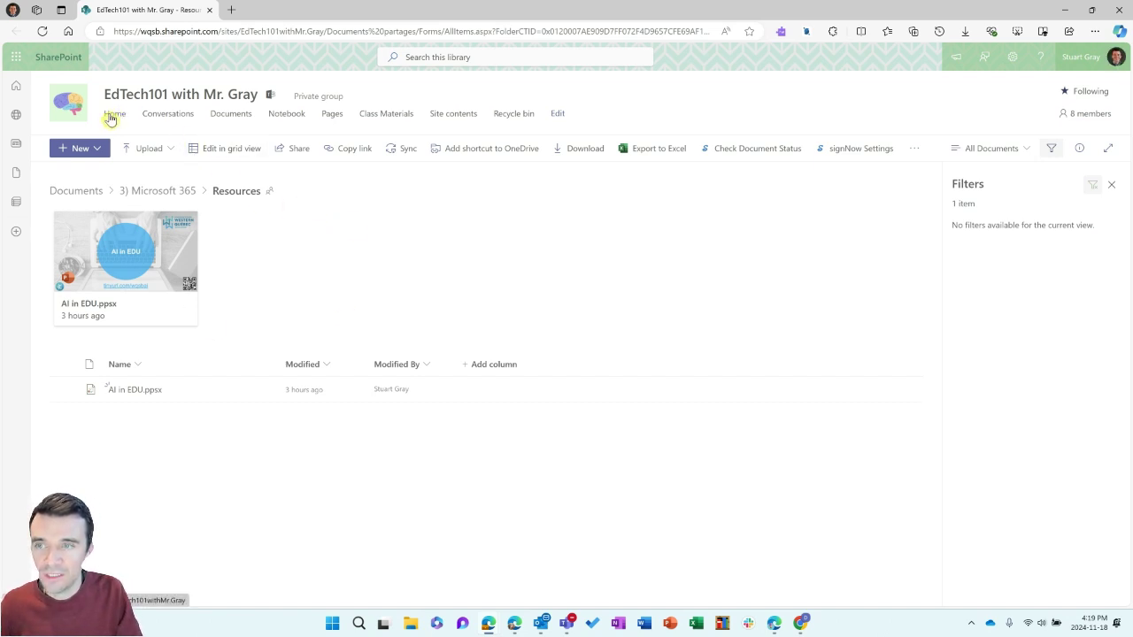
Step: Go to the team site's Home page, then its Documents library with all channel folders
click(116, 119)
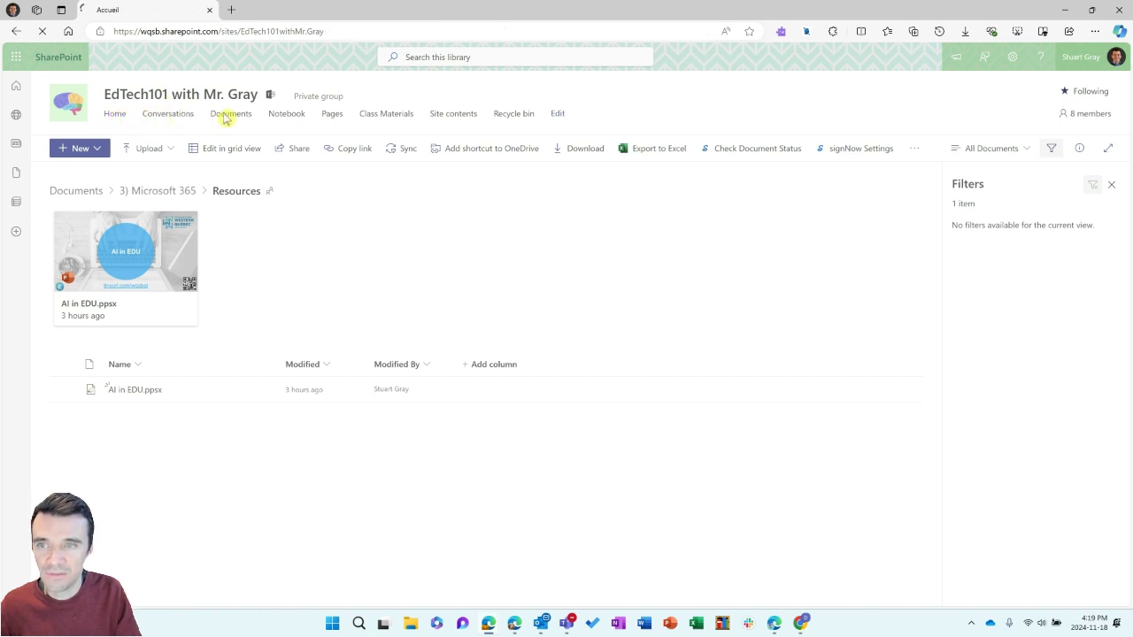
click(197, 119)
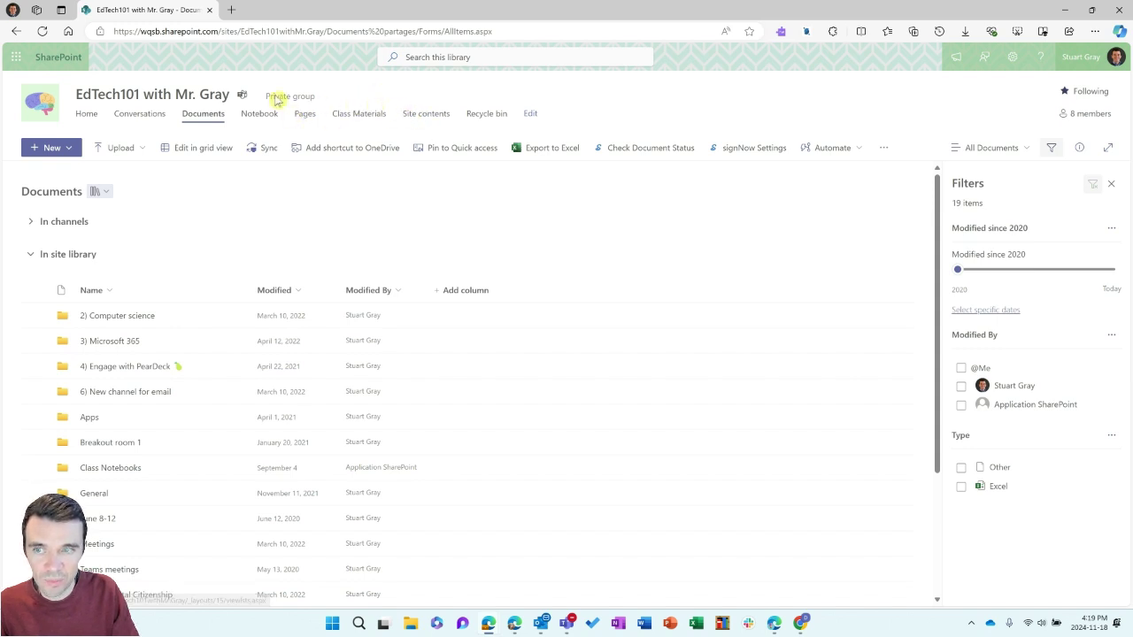
Step: Open Site contents, then the HTML Field Security page under Site Settings
click(427, 119)
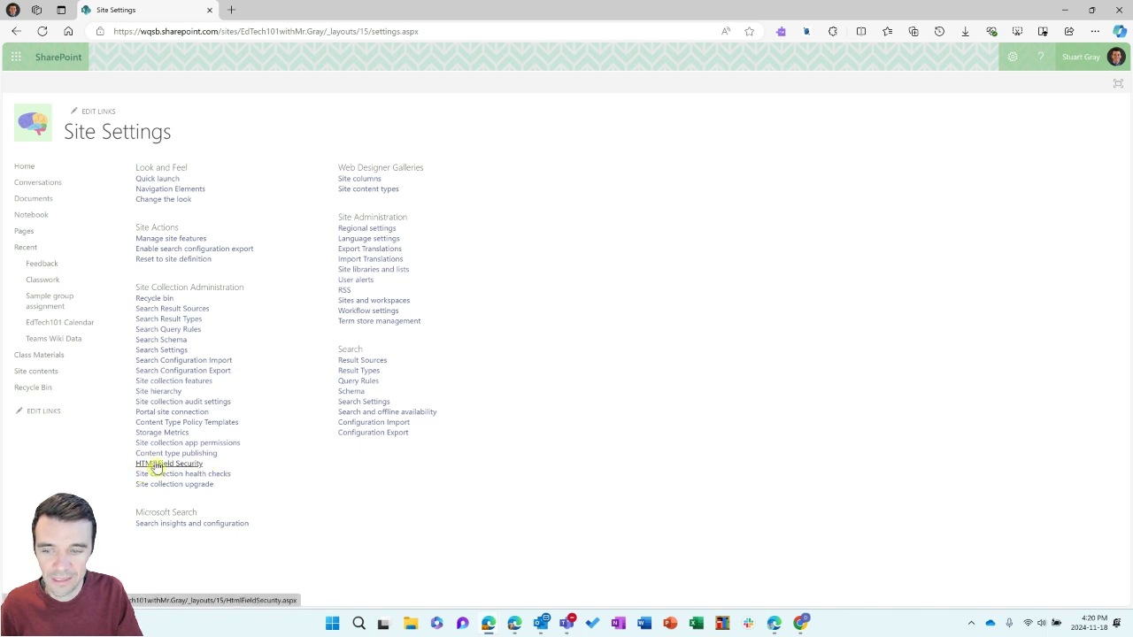
click(155, 465)
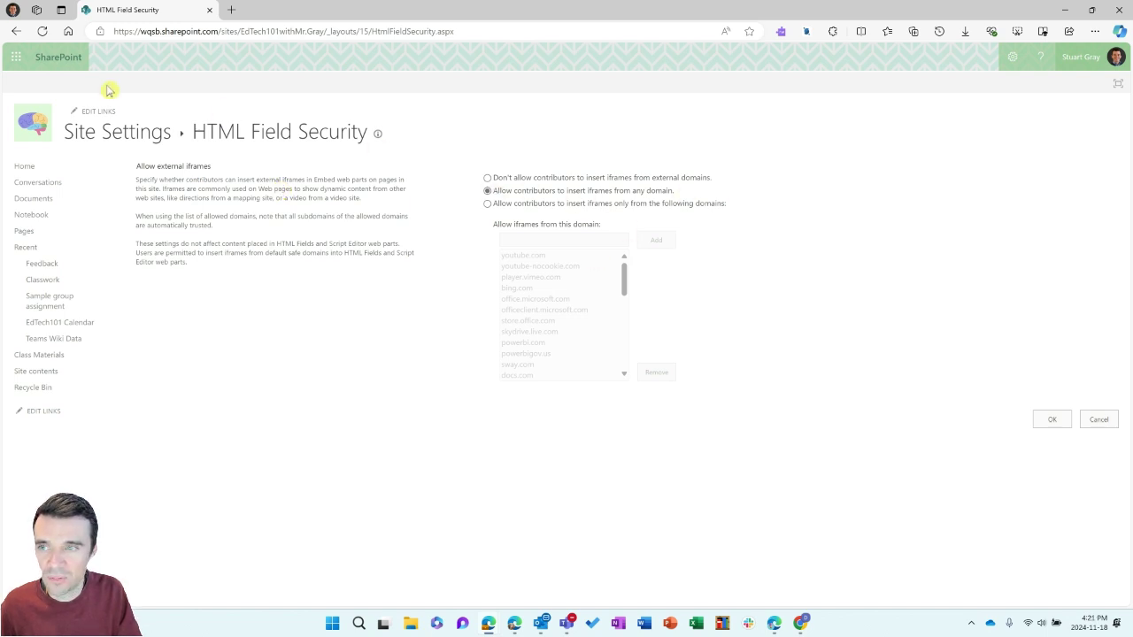
Step: Go back from HTML Field Security to the site's Site contents page
click(16, 32)
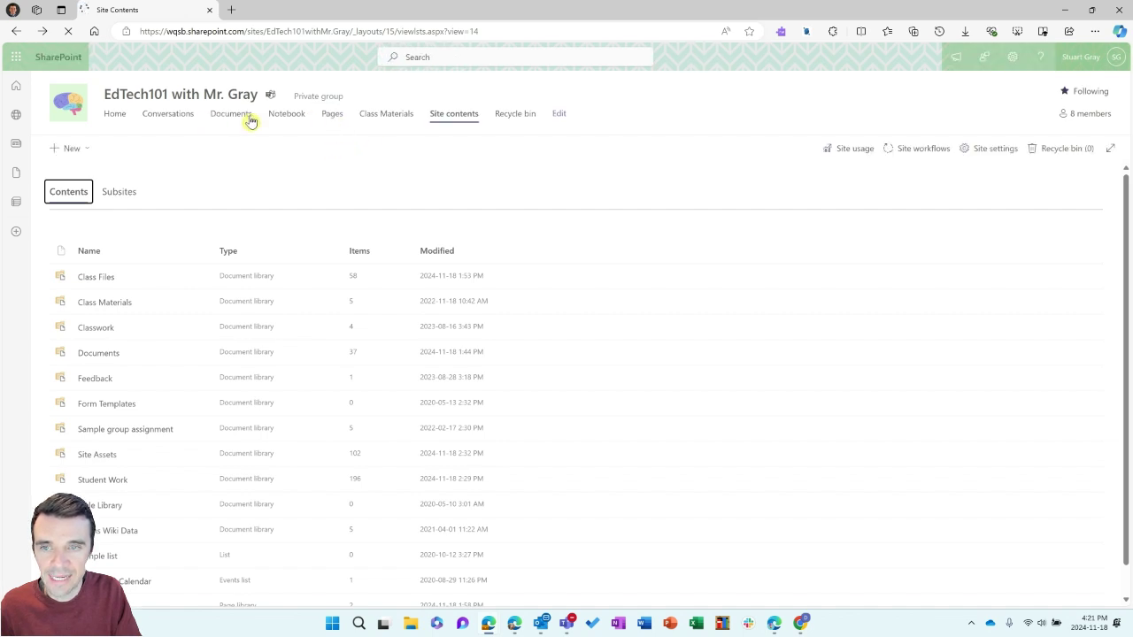
Step: Open the Site Pages list and select Embedded-PPT.aspx to view the AI in EDU slideshow
click(333, 116)
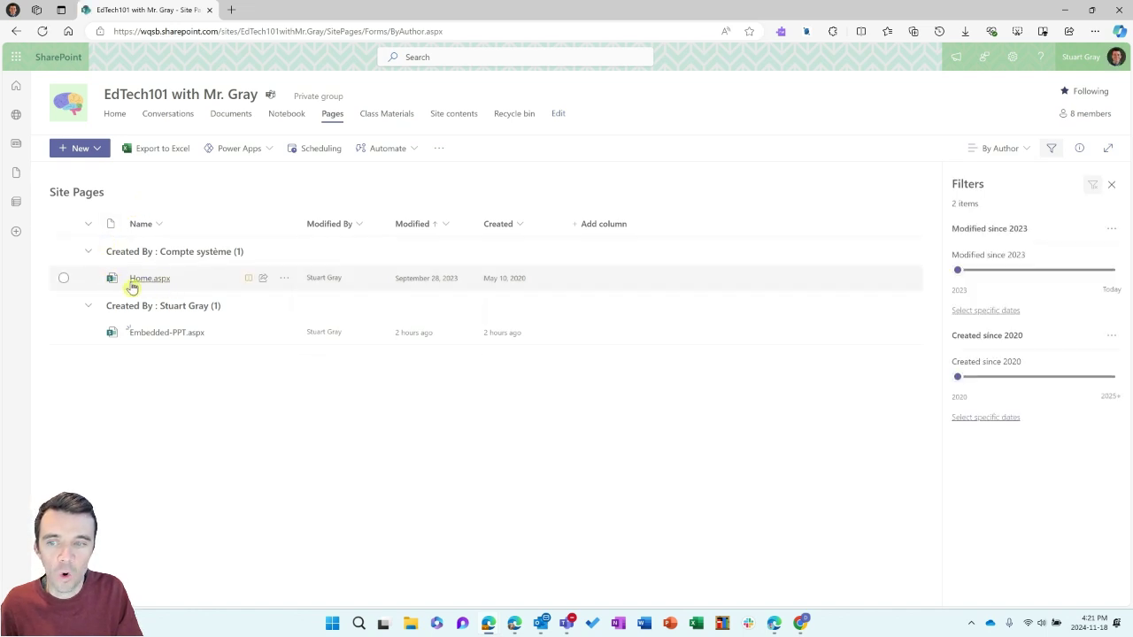
mouse_move(163, 286)
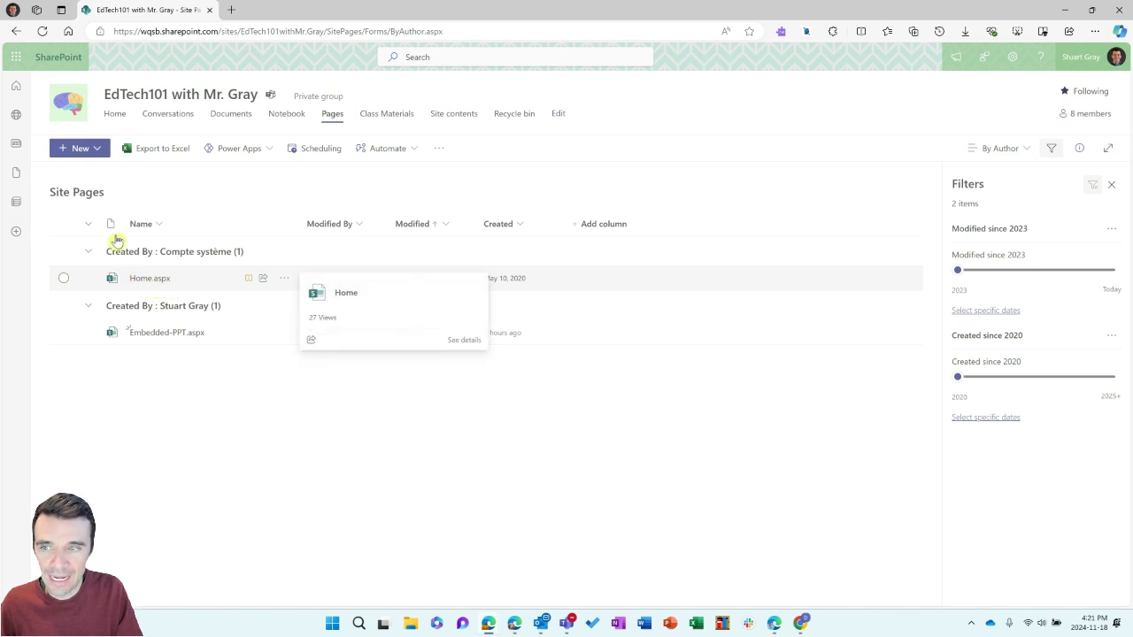
click(100, 151)
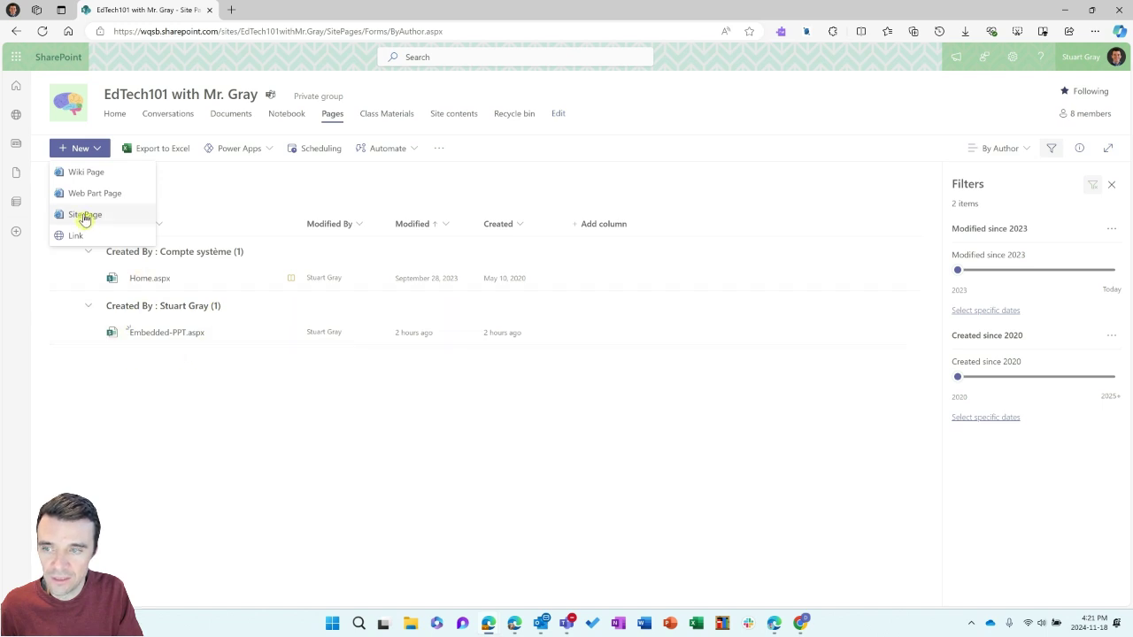
click(167, 334)
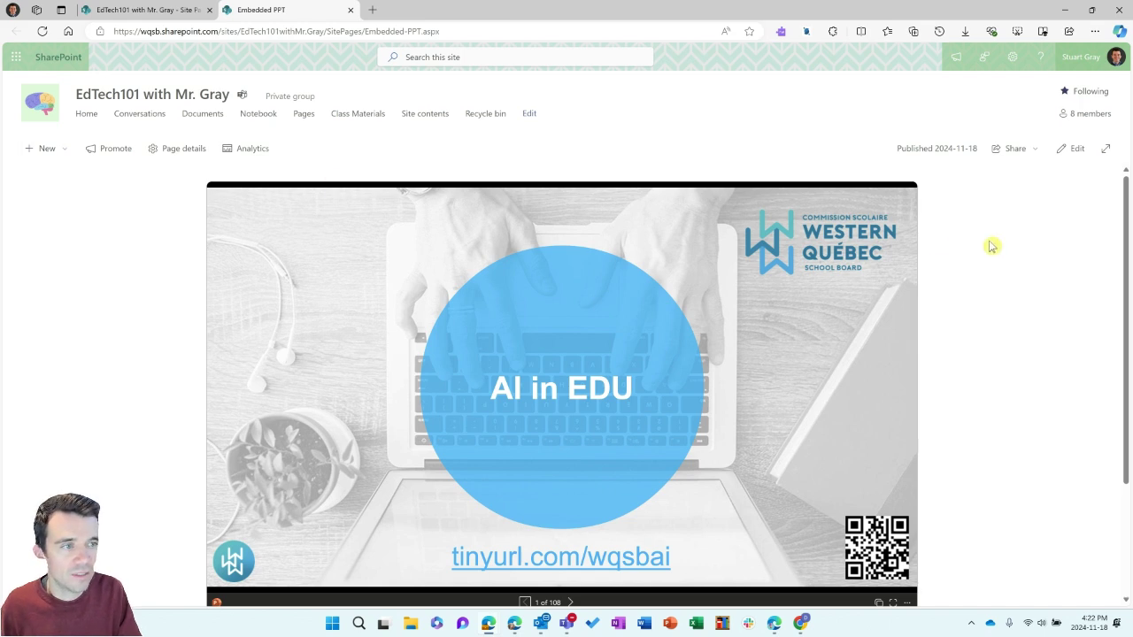
Step: Switch the Embedded PPT page into edit mode with the web part toolbox showing
click(1072, 152)
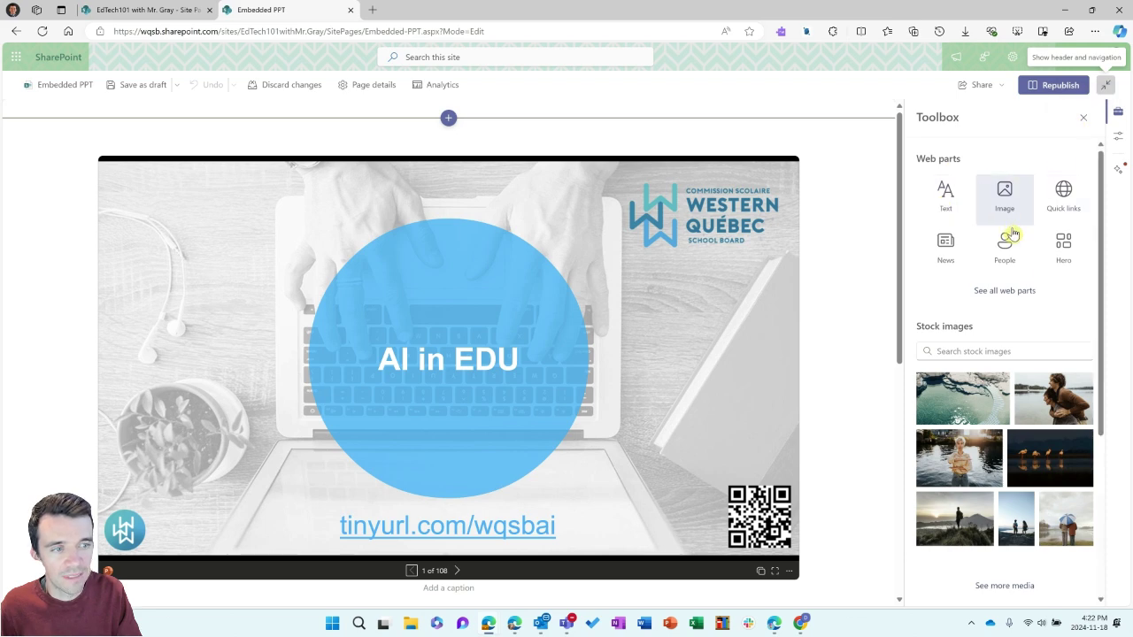
Step: Expand the Toolbox to all web parts and pick Embed under Advanced
click(1022, 299)
scroll(1021, 300, down, 10)
scroll(1022, 299, down, 3)
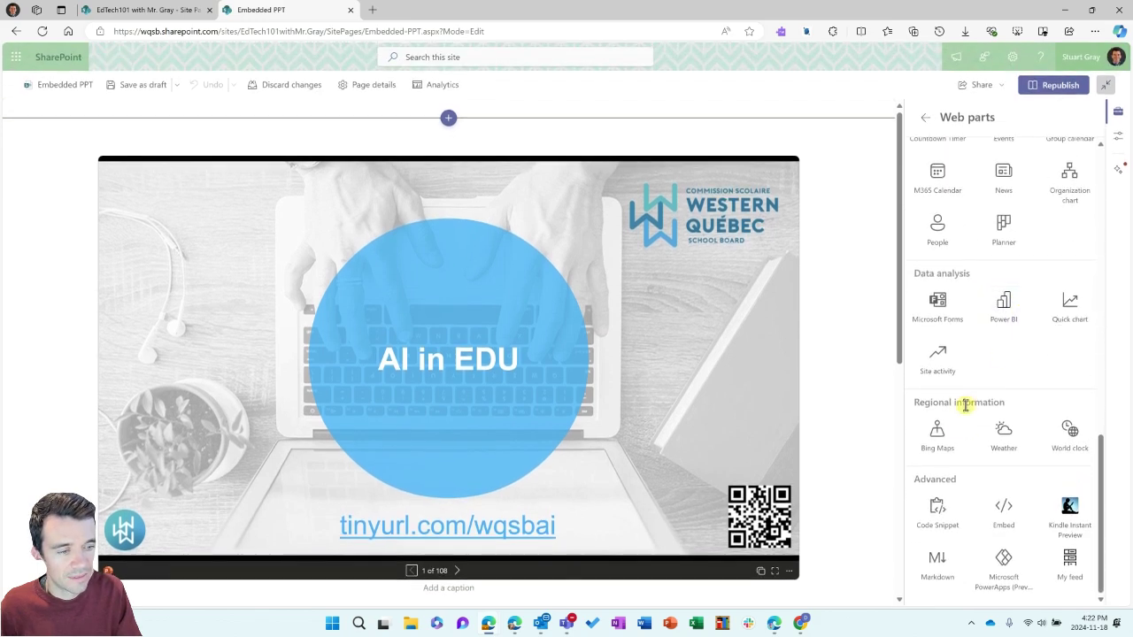
click(1007, 523)
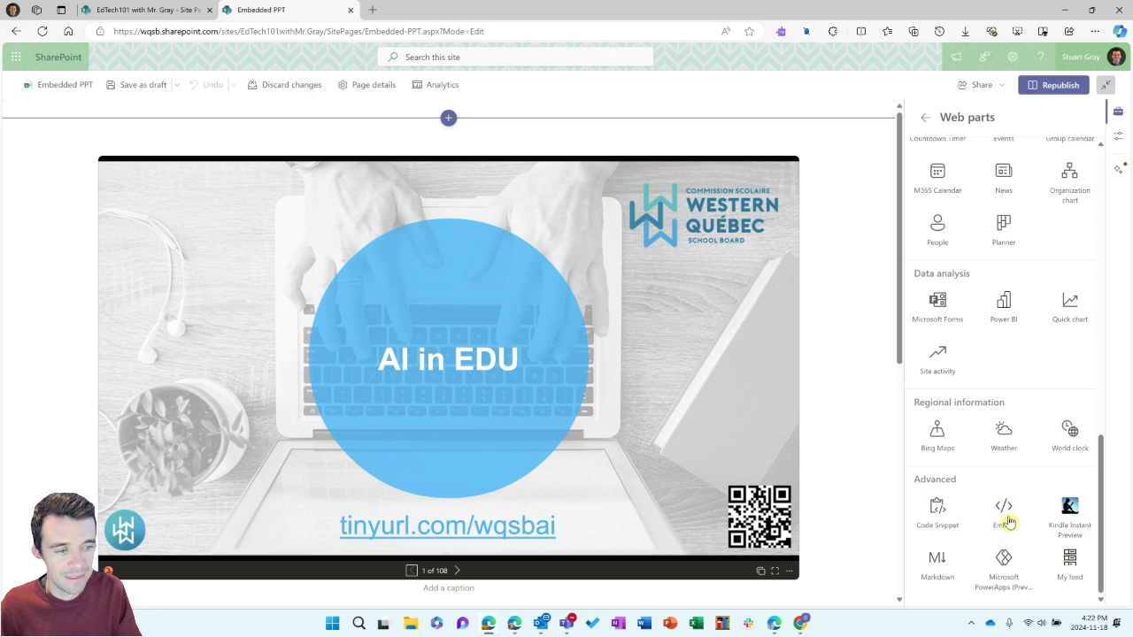
Step: Place an Embed web part above the slideshow, then select the web part holding the slideshow
drag(1004, 521, 475, 146)
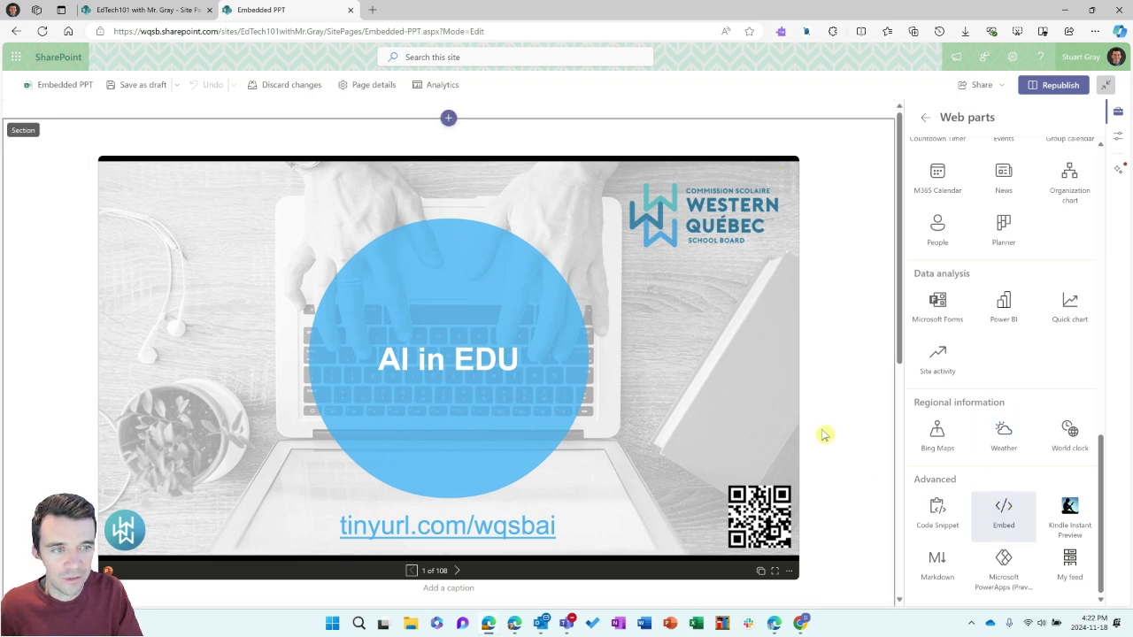
scroll(842, 416, down, 4)
scroll(842, 415, up, 4)
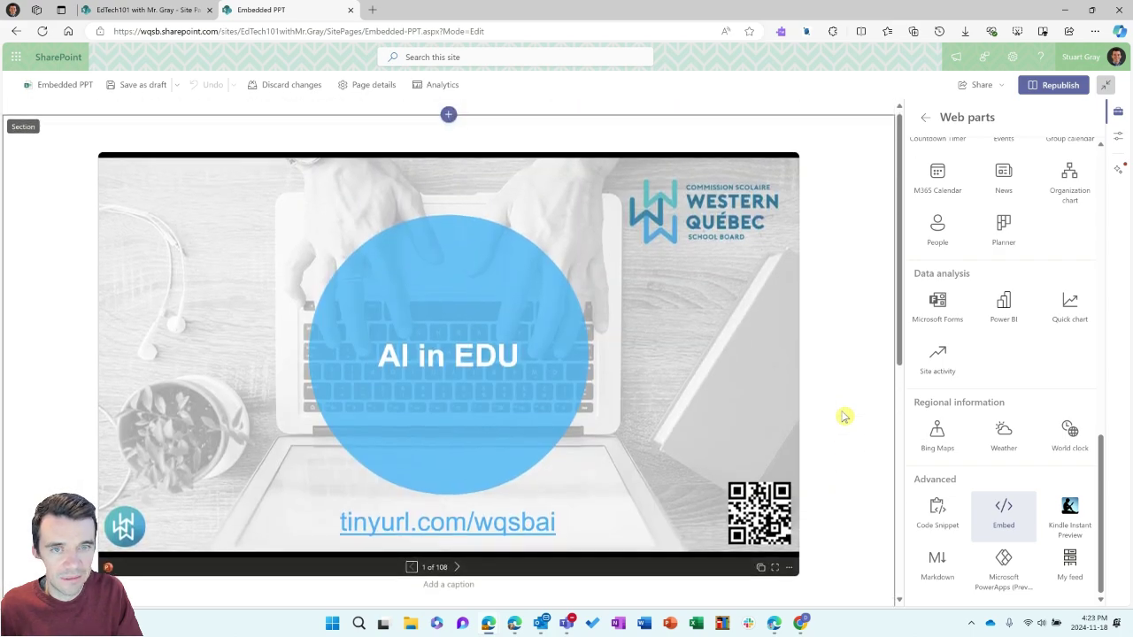
drag(1004, 509, 471, 143)
click(463, 236)
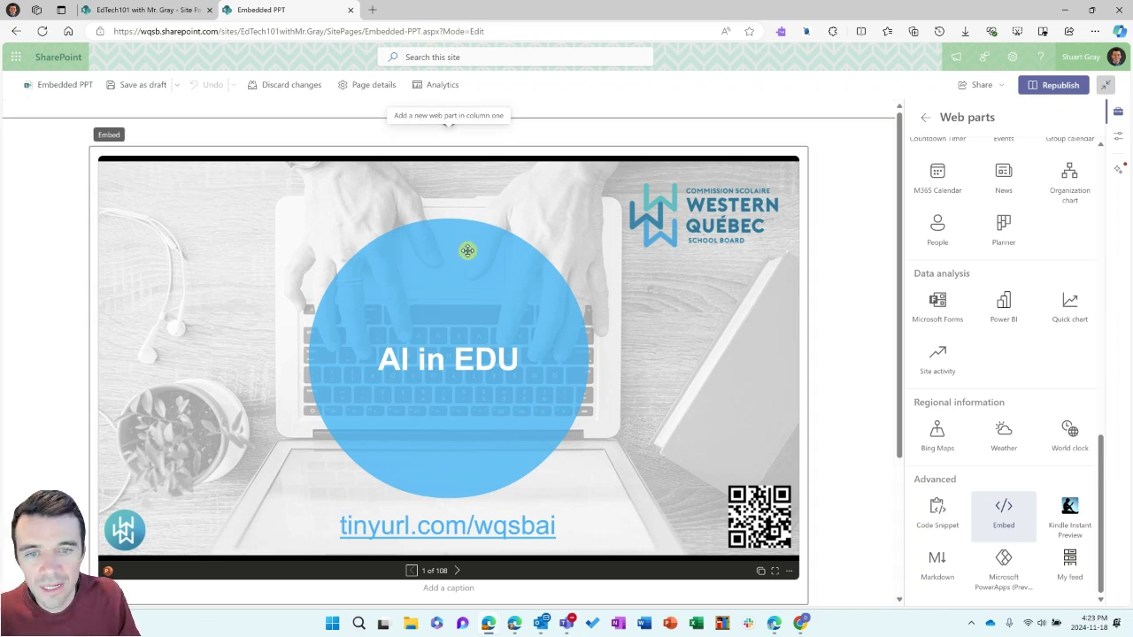